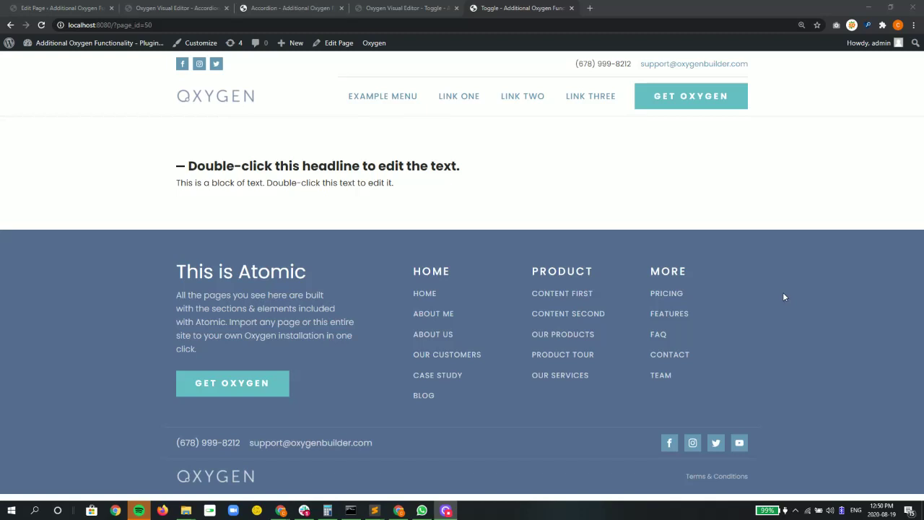
Collapse and re-expand the single toggle on the Toggle preview page.
left_click(200, 167)
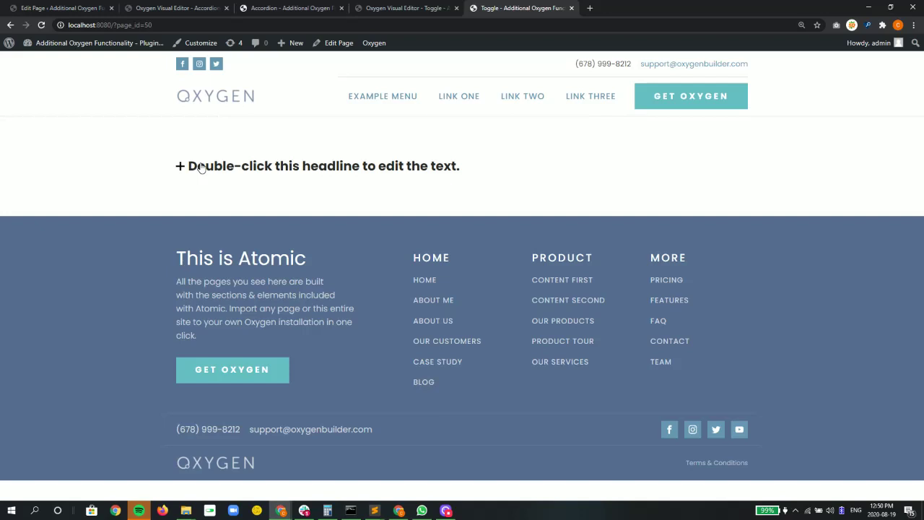
left_click(201, 166)
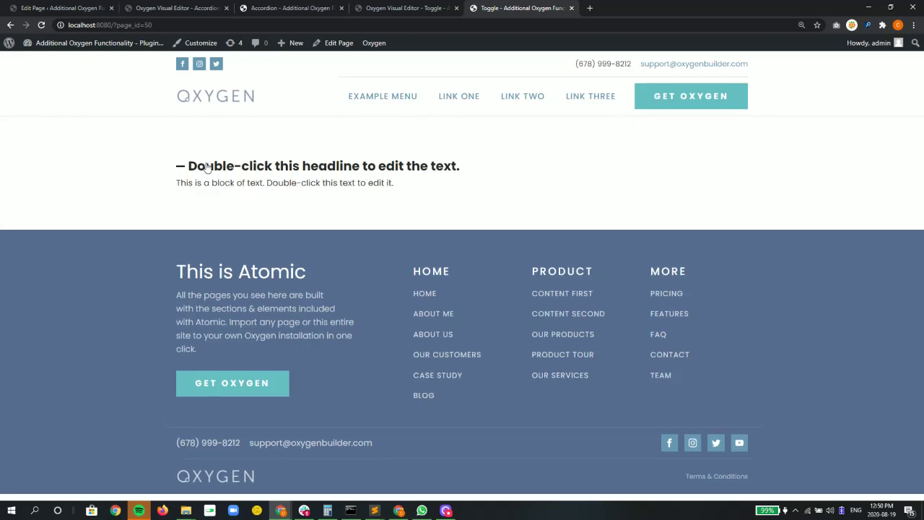
double_click(208, 167)
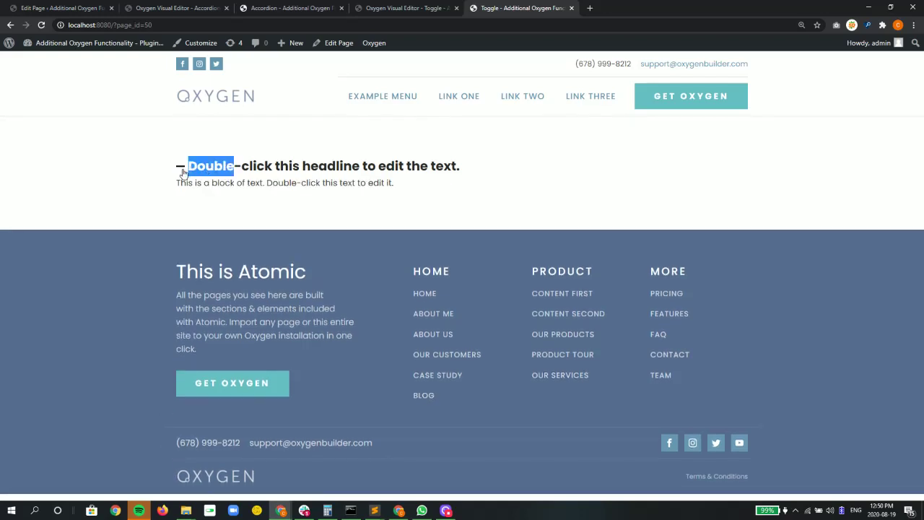
On the Accordion example page, expand and collapse both items, revealing the three columns.
left_click(288, 12)
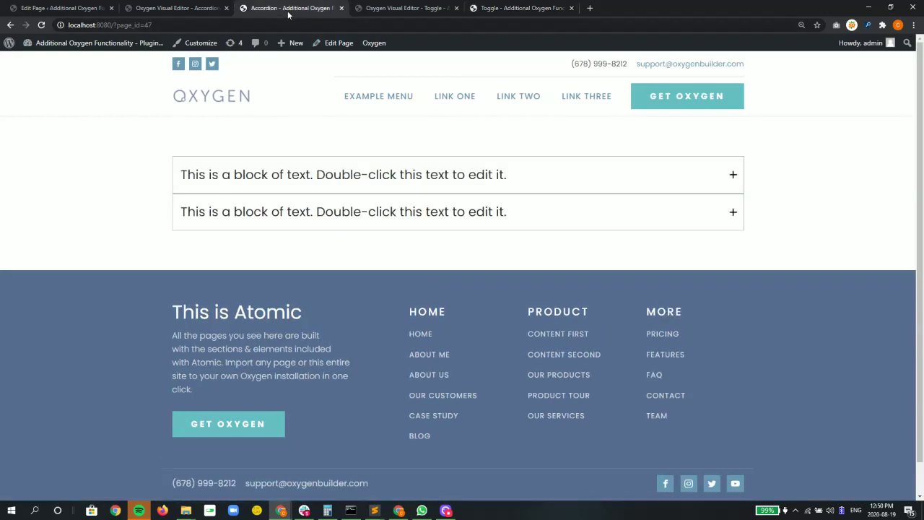
left_click(329, 227)
left_click(347, 177)
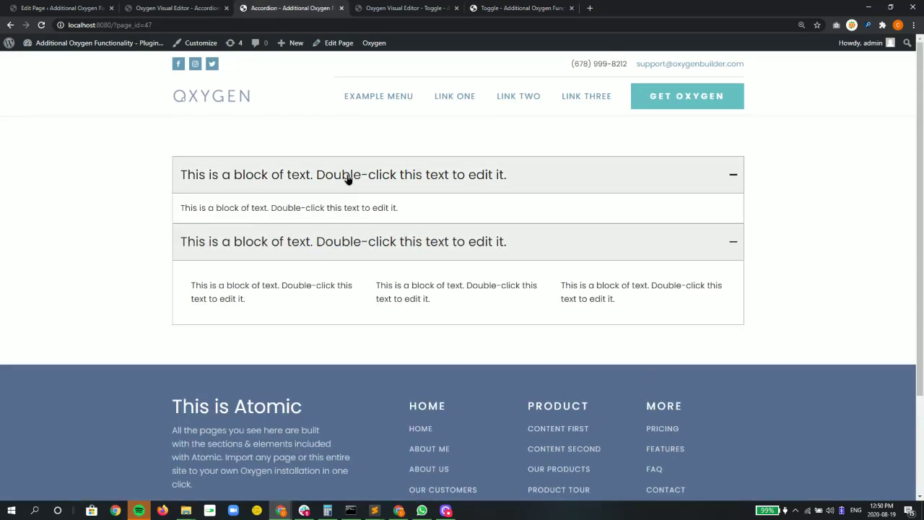
left_click(347, 177)
left_click(351, 222)
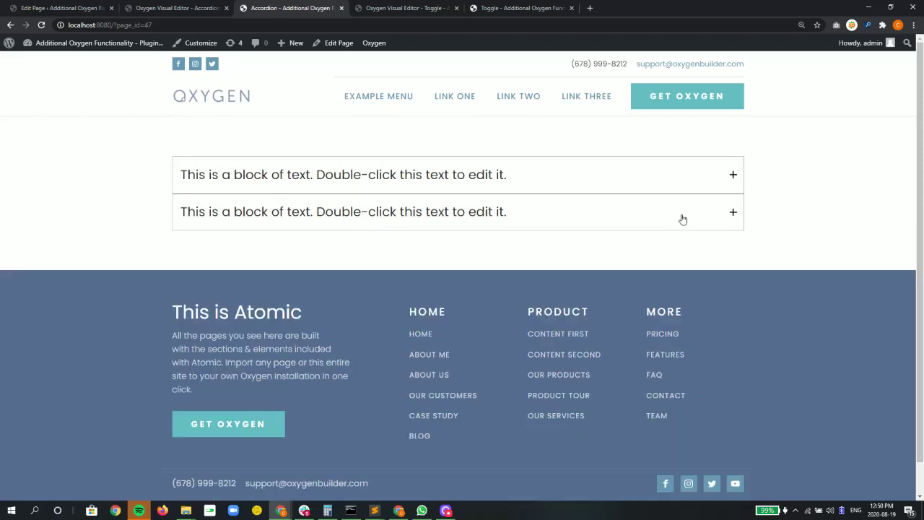
left_click(538, 169)
left_click(508, 241)
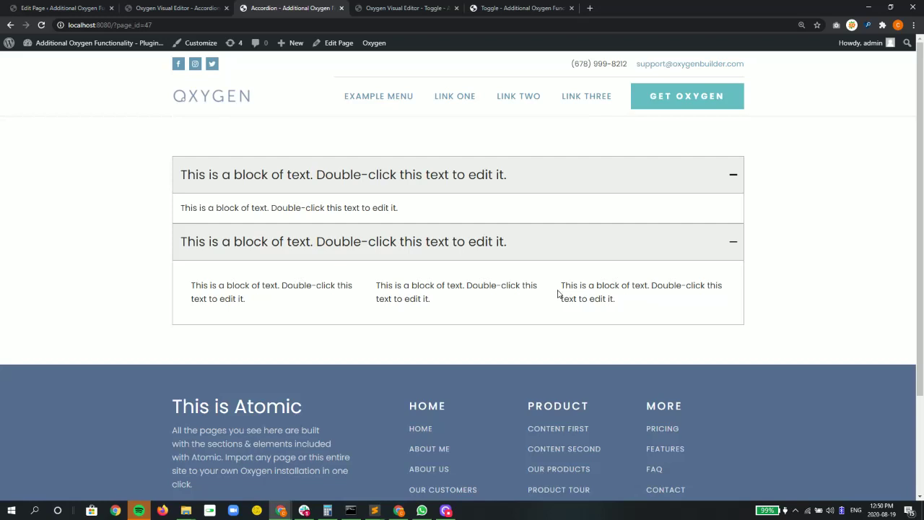
left_click(524, 252)
left_click(488, 184)
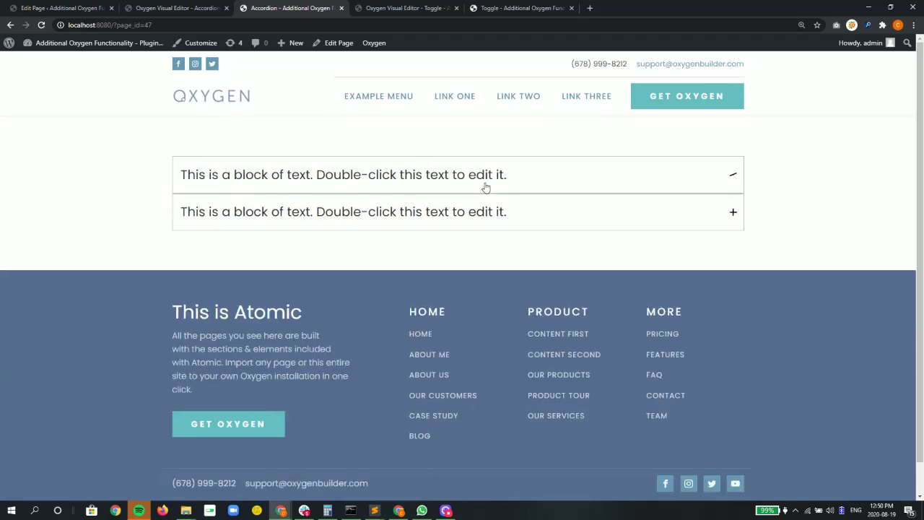
In the Toggle page editor, select Toggle (#7) and its nested Heading (#8) to inspect them.
left_click(426, 8)
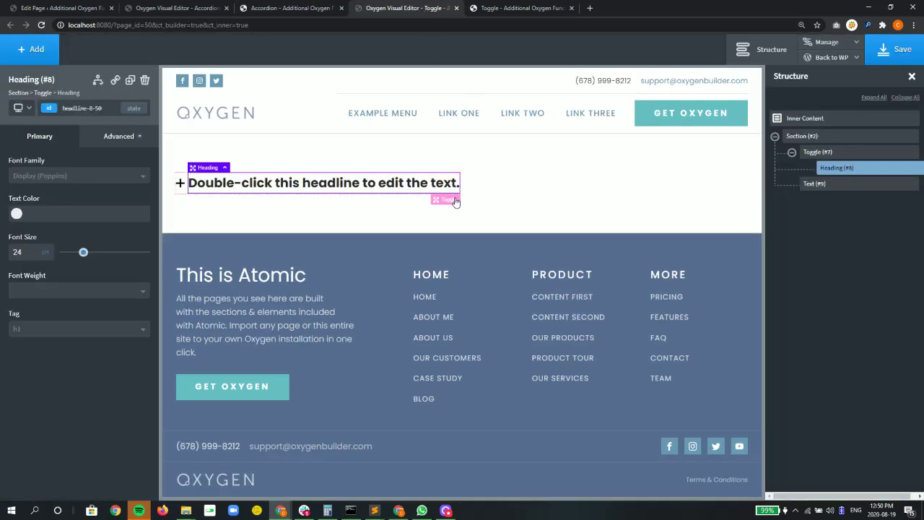
left_click(818, 153)
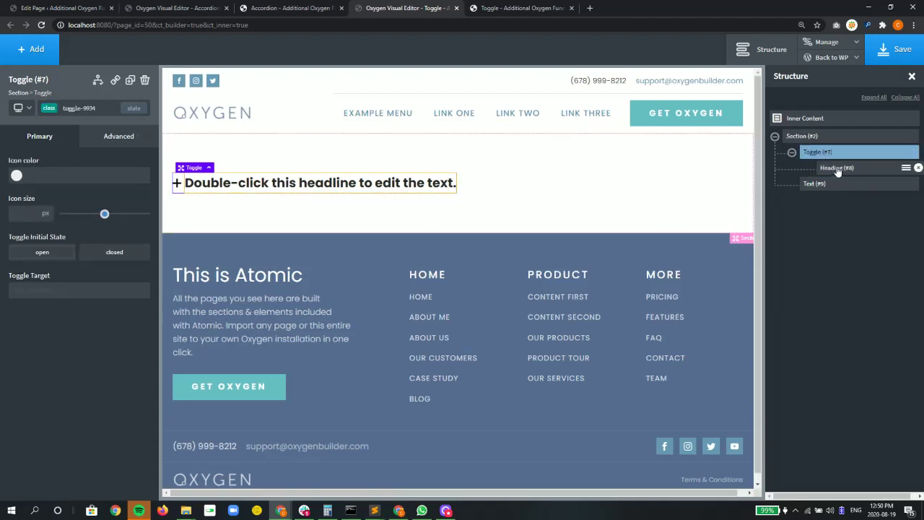
left_click(838, 169)
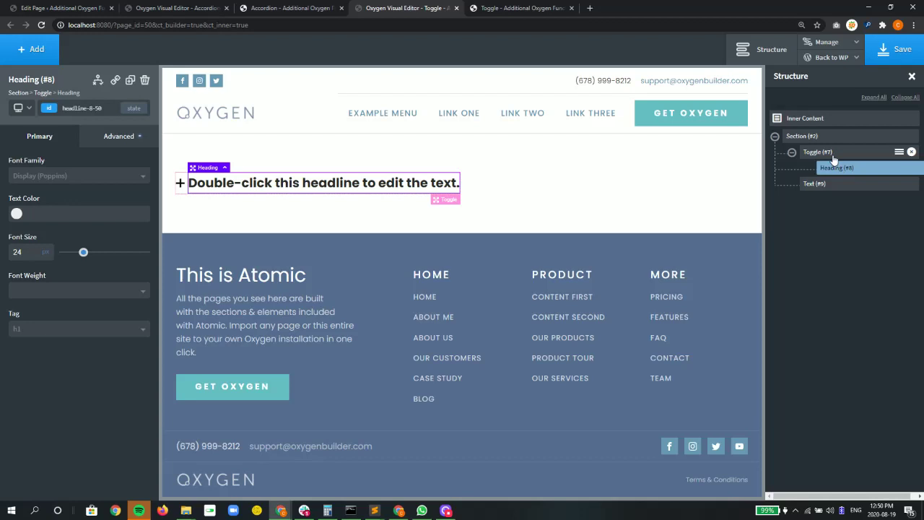
left_click(830, 154)
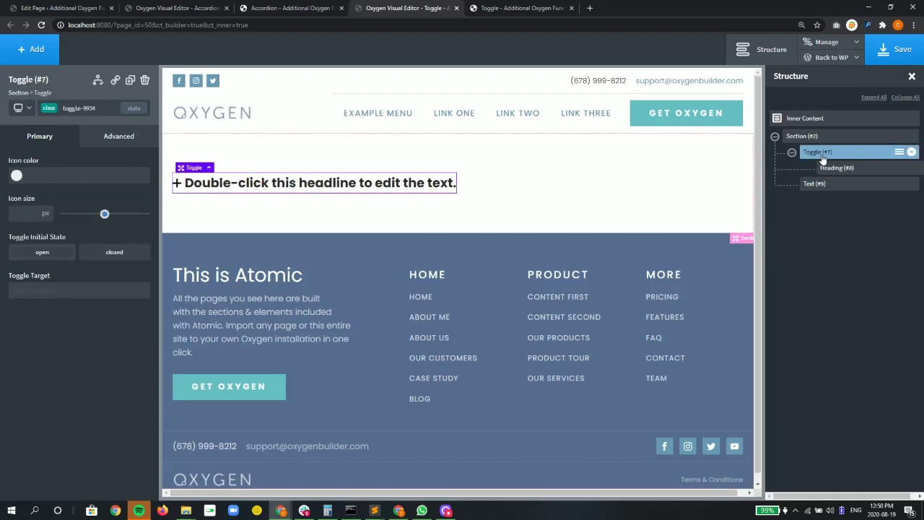
mouse_move(837, 167)
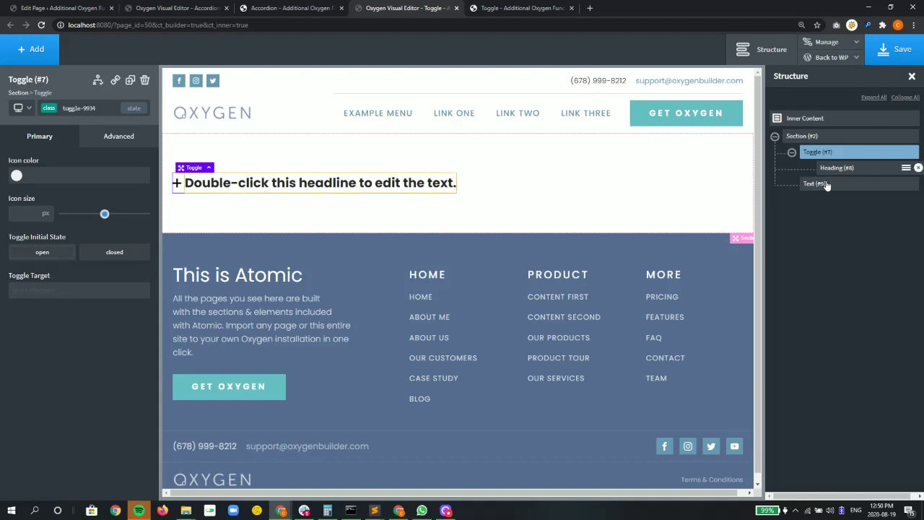
left_click(846, 172)
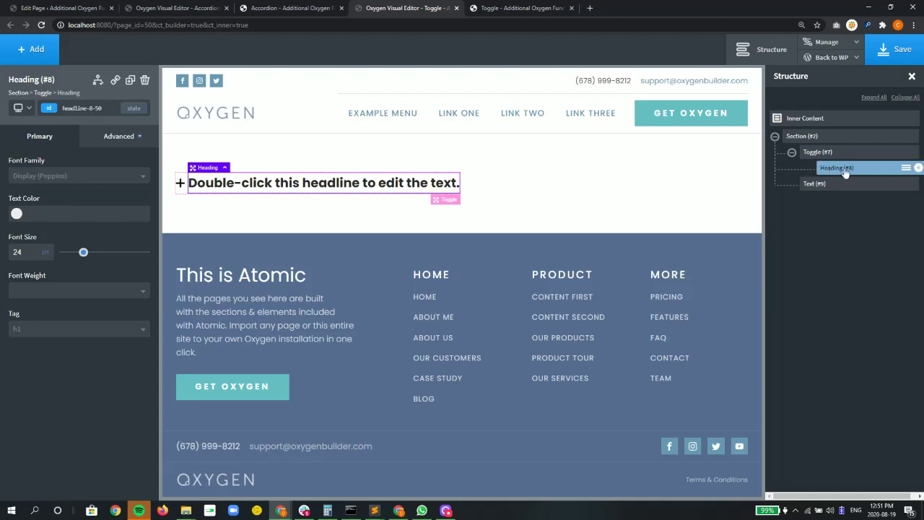
Insert a Text block inside the toggle and delete Heading (#8).
left_click(32, 50)
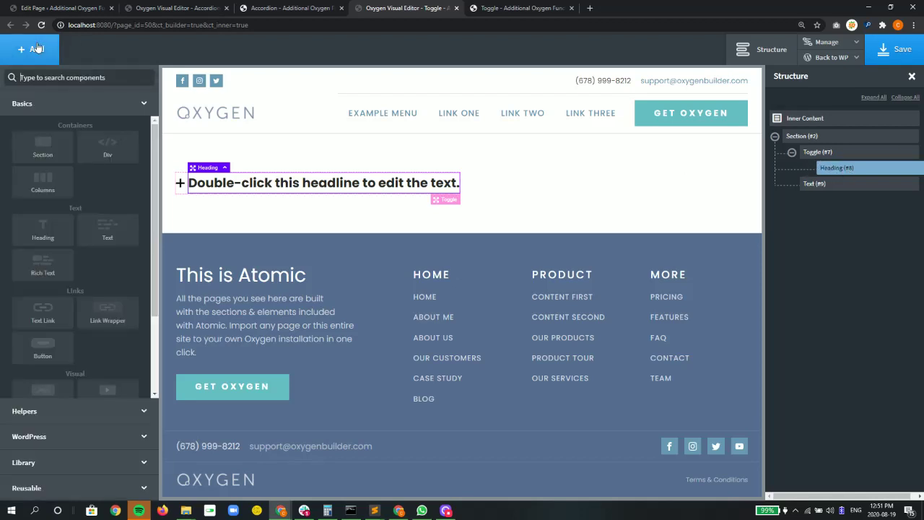
left_click(105, 231)
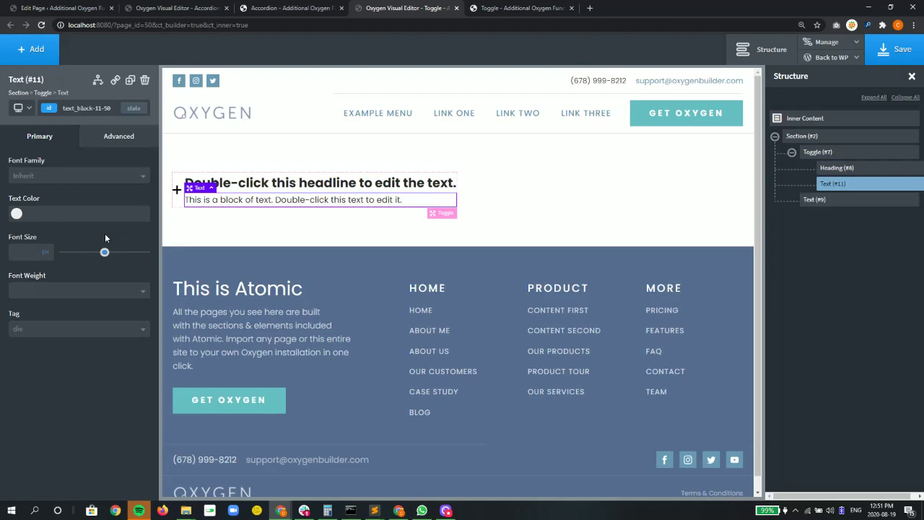
mouse_move(860, 168)
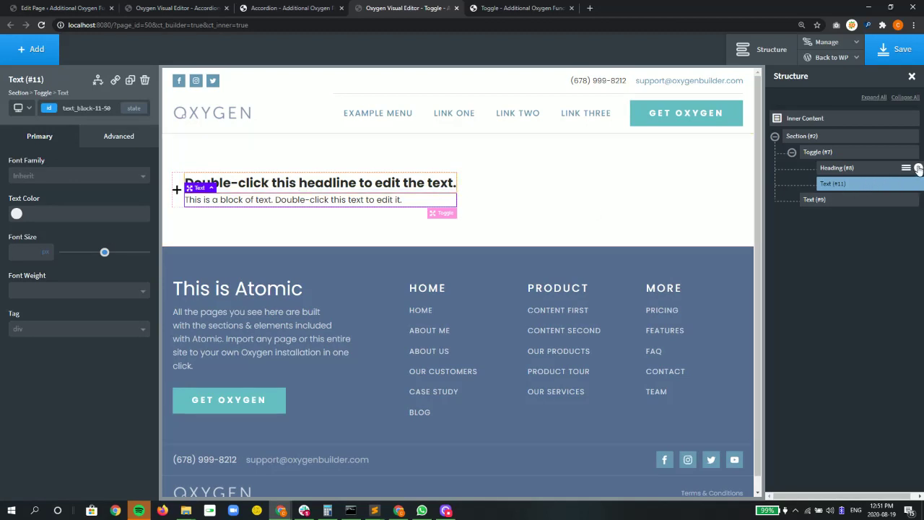
left_click(918, 169)
left_click(834, 169)
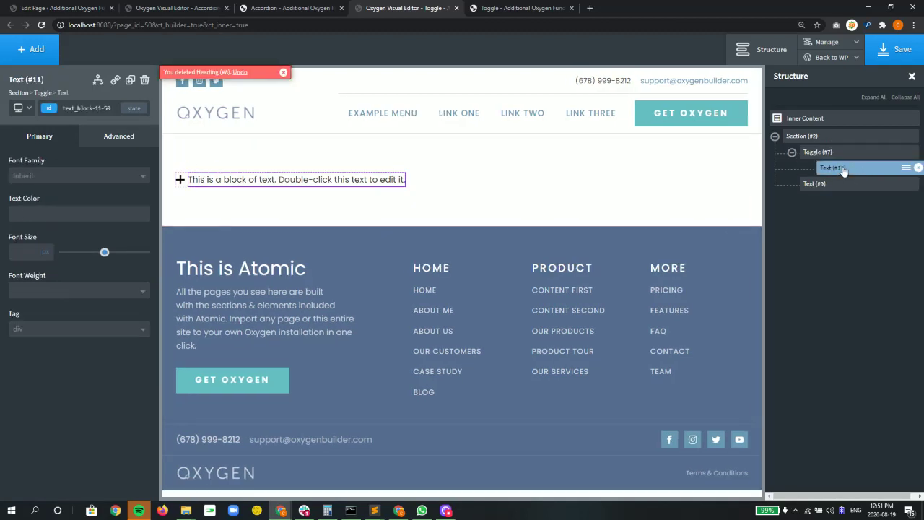
Replace the new text's placeholder with 'Accordion Title Goes Here'.
double_click(234, 179)
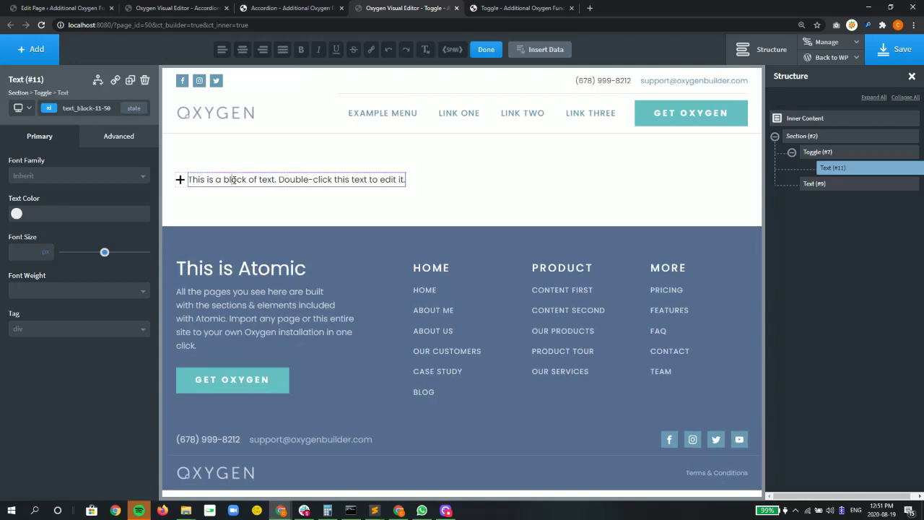
key("ctrl+a")
type("Ac")
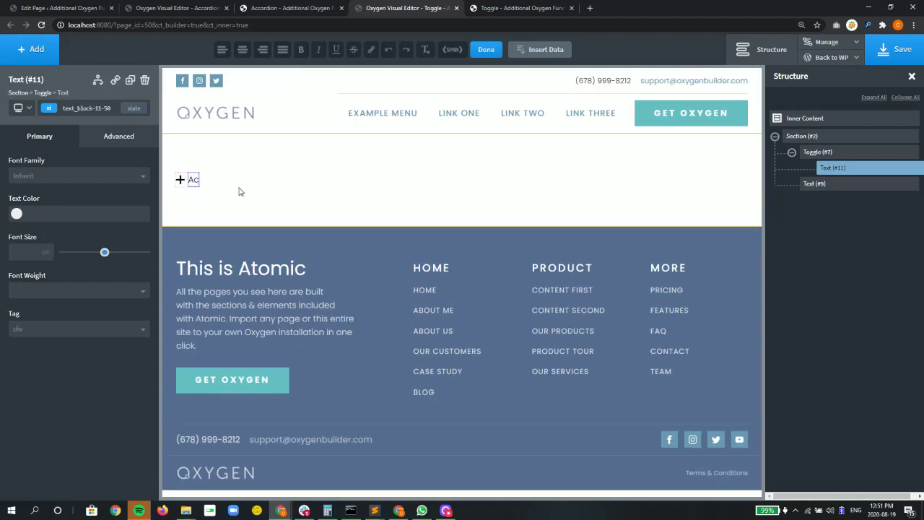
type("cordion T")
type("itle Goes H")
type("ere")
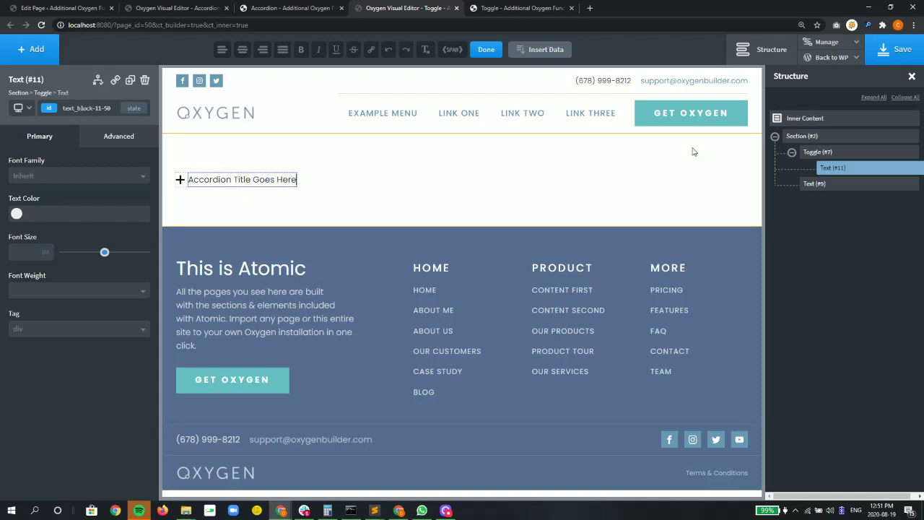
Set Toggle (#7)'s icon size to 14 px.
left_click(841, 152)
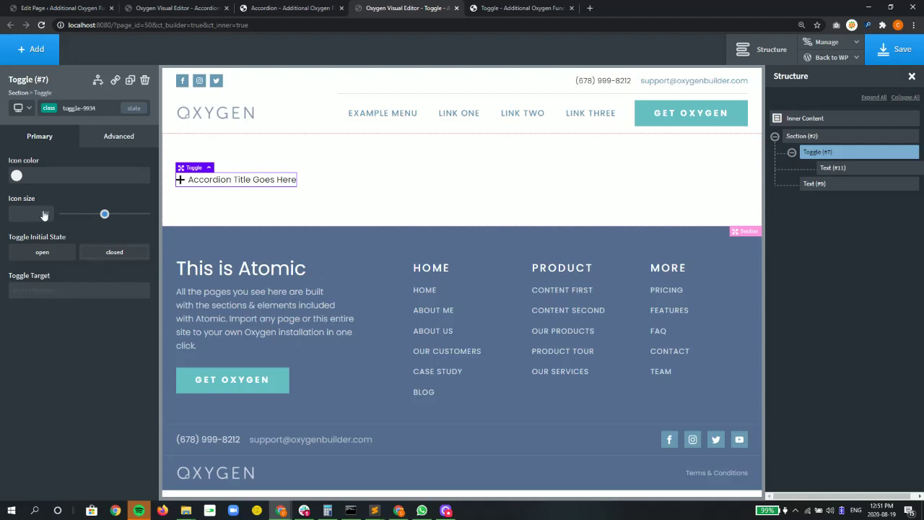
left_click_drag(105, 215, 71, 216)
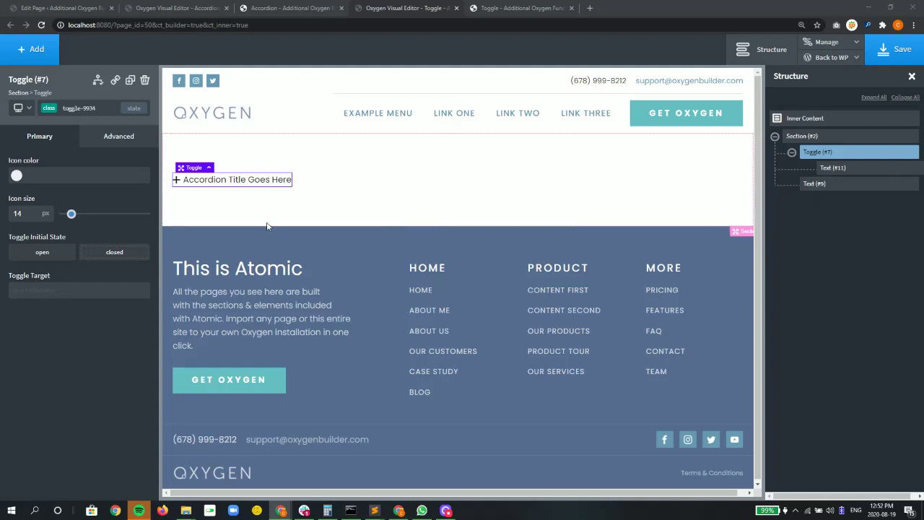
mouse_move(843, 152)
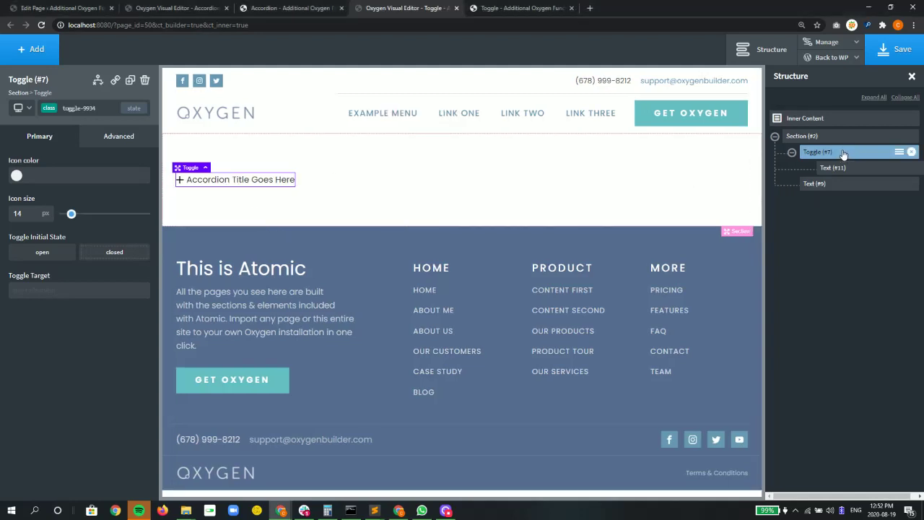
Add the accordion-style class to Toggle (#7), then select its content Text (#9).
left_click(90, 108)
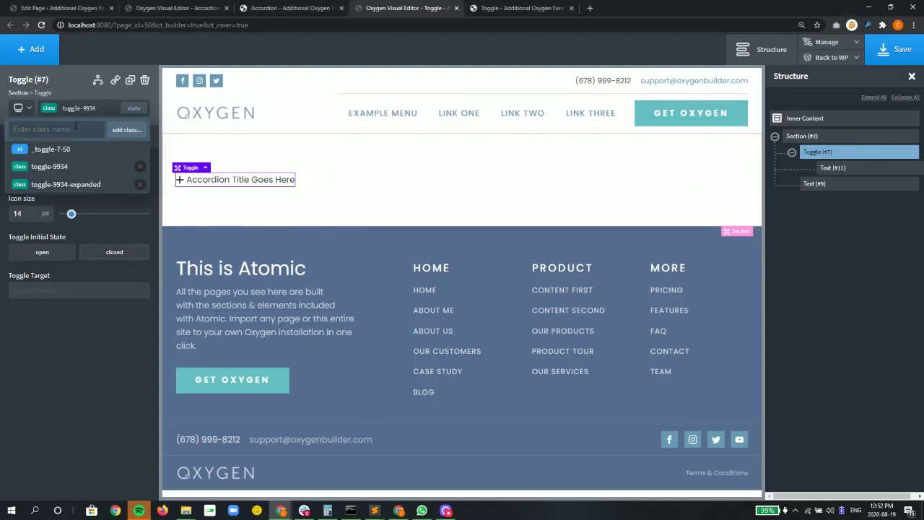
type("accordion-style")
left_click(124, 131)
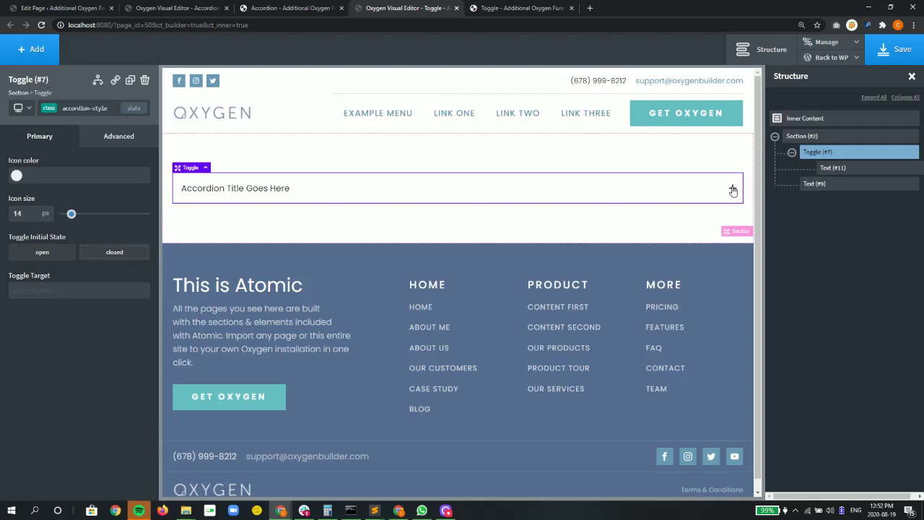
left_click(820, 185)
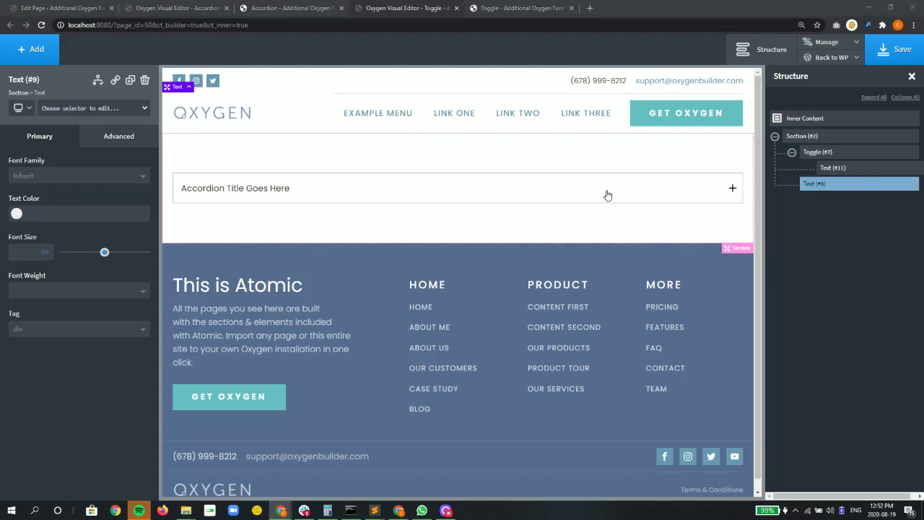
Add the accordion-style-content class to Text (#9).
left_click(81, 109)
type("accordion-style-content")
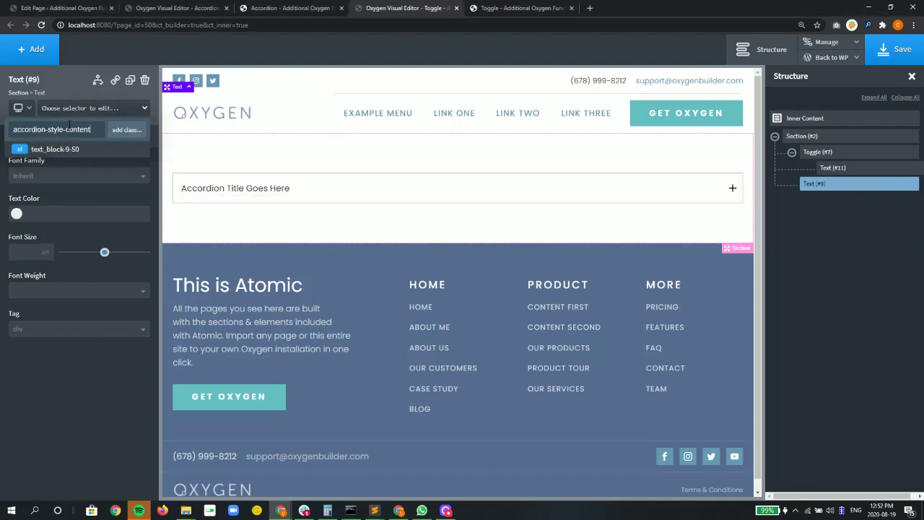
left_click(126, 130)
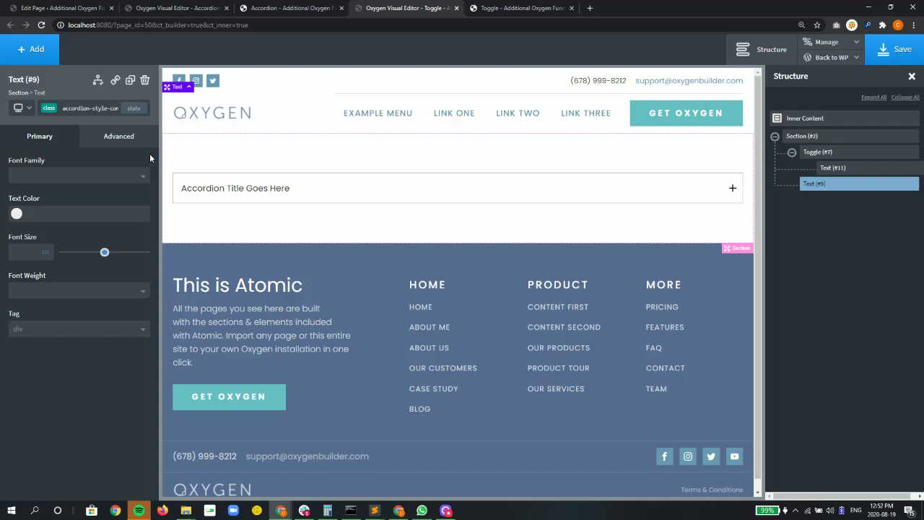
Save the page, reload the live page, and expand and collapse the accordion.
left_click(898, 52)
left_click(522, 8)
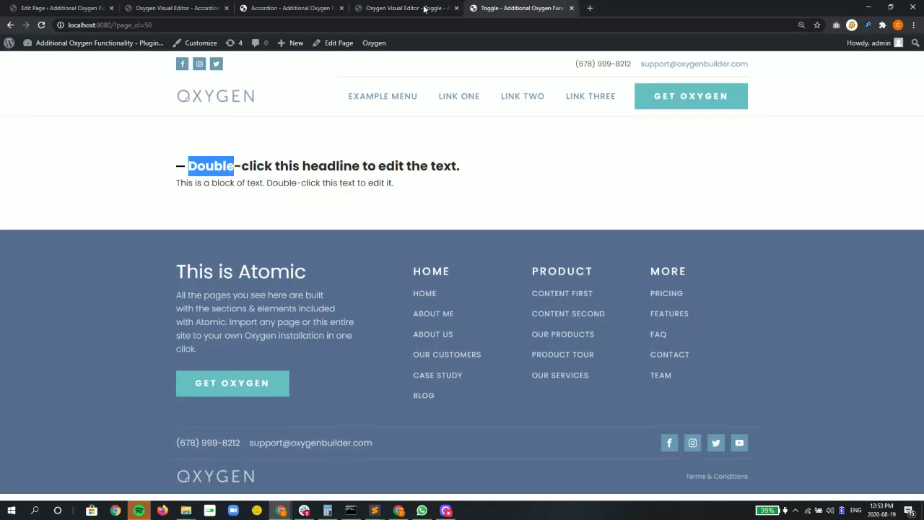
left_click(41, 25)
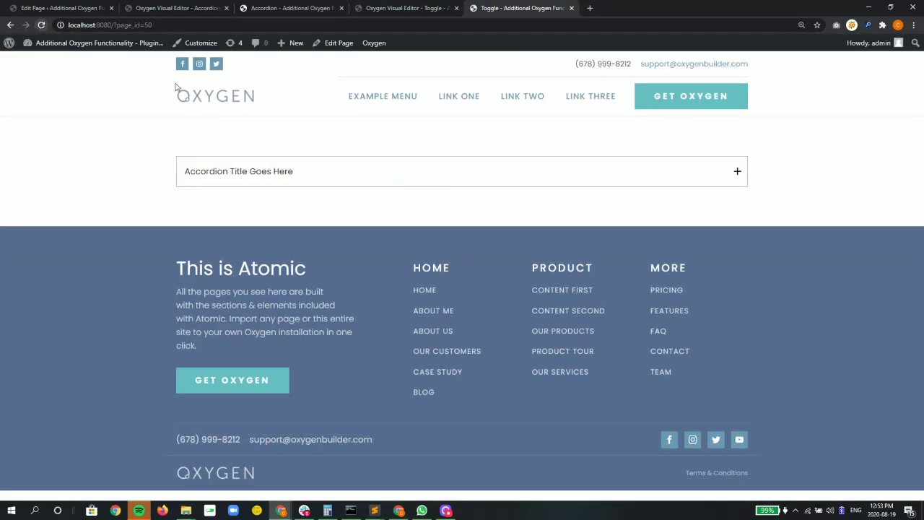
left_click(604, 175)
left_click(604, 175)
left_click(604, 174)
Duplicate Toggle (#7) and move the copy, Toggle (#13), below Text (#9).
left_click(407, 11)
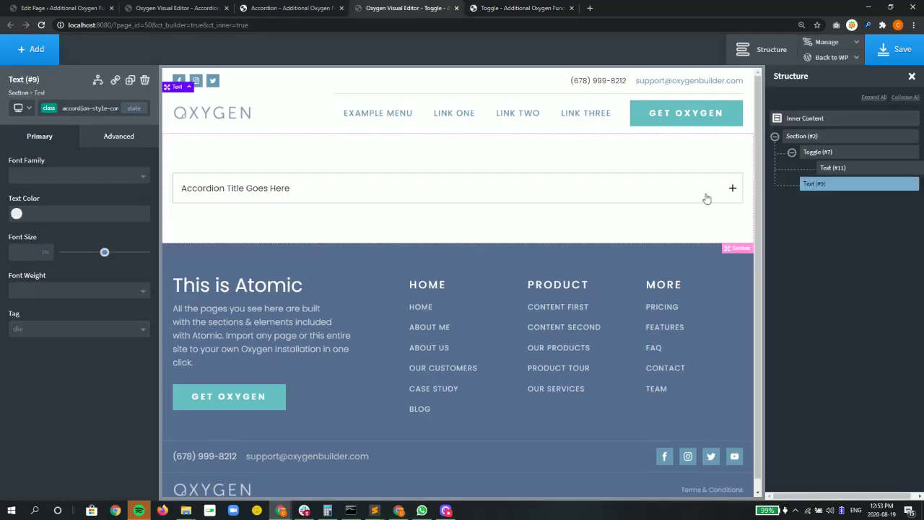
left_click(899, 154)
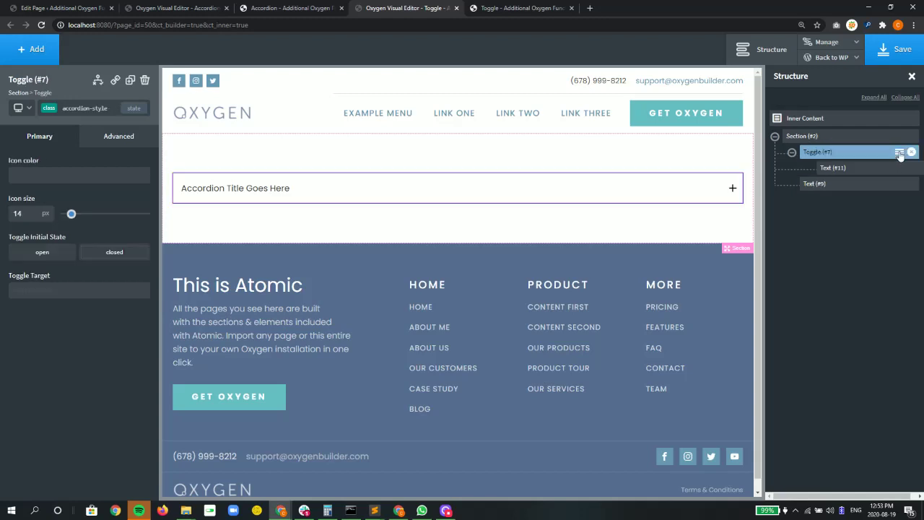
left_click(859, 182)
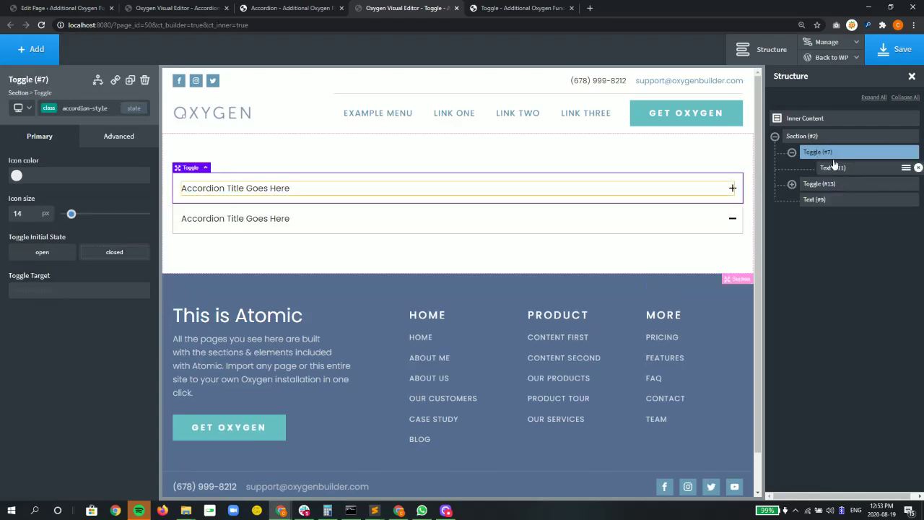
left_click(831, 185)
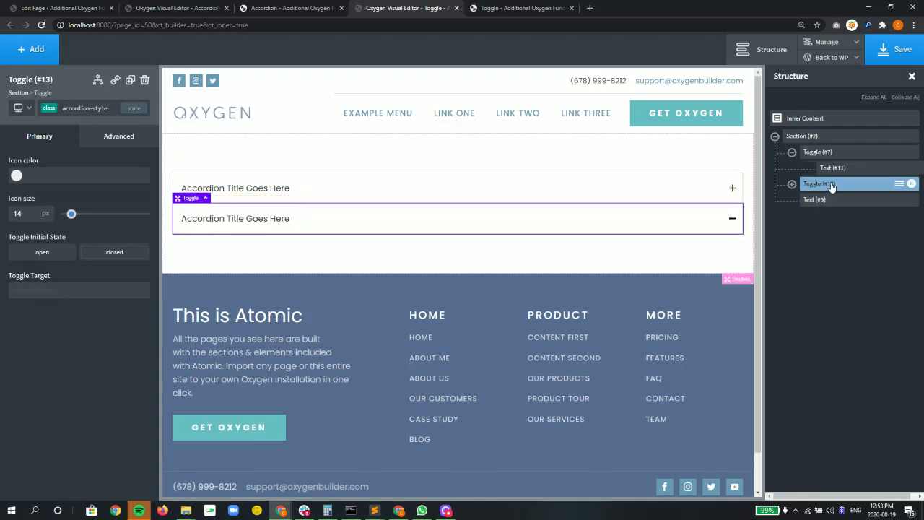
left_click_drag(832, 185, 830, 213)
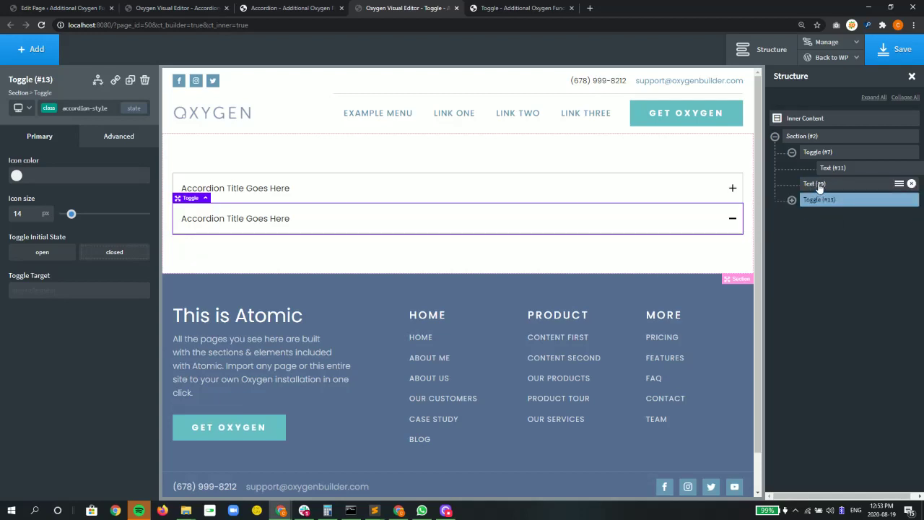
left_click(792, 153)
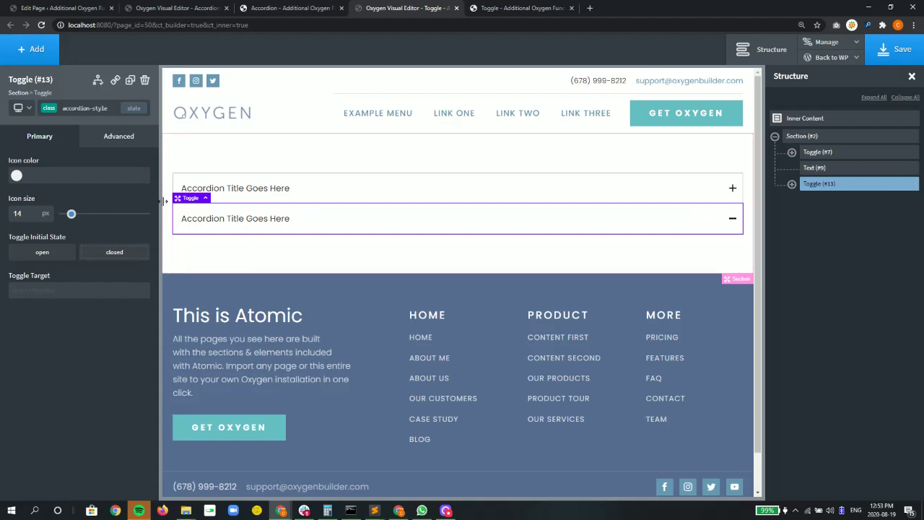
Add Columns (#16) and move it out of Toggle (#13) to sit right after it.
left_click(33, 50)
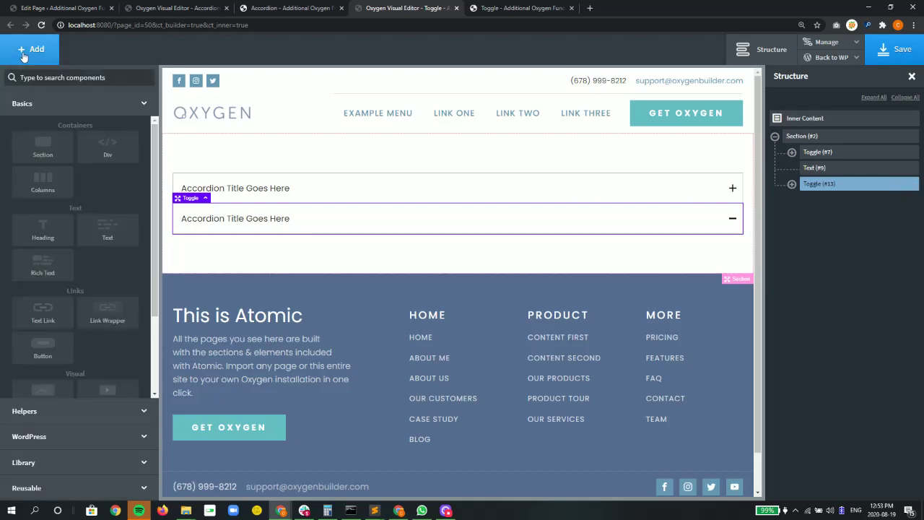
left_click(44, 189)
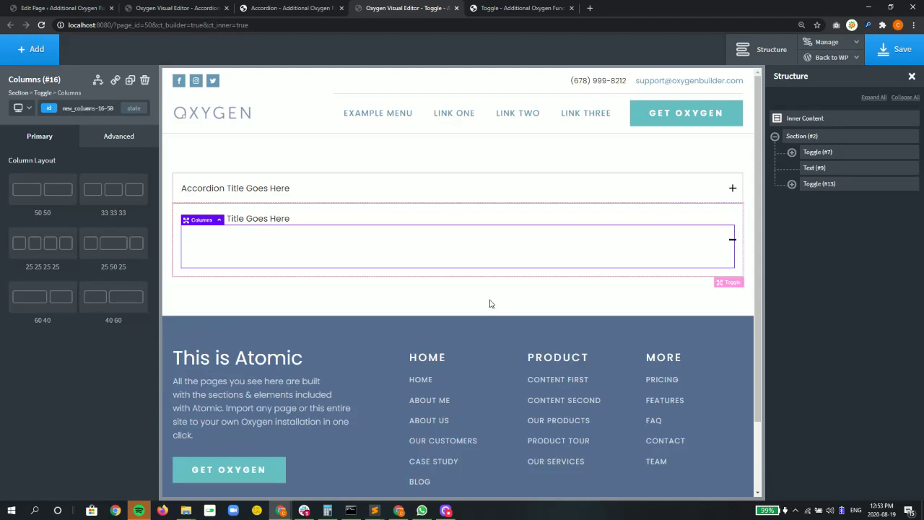
mouse_move(819, 183)
left_click(792, 184)
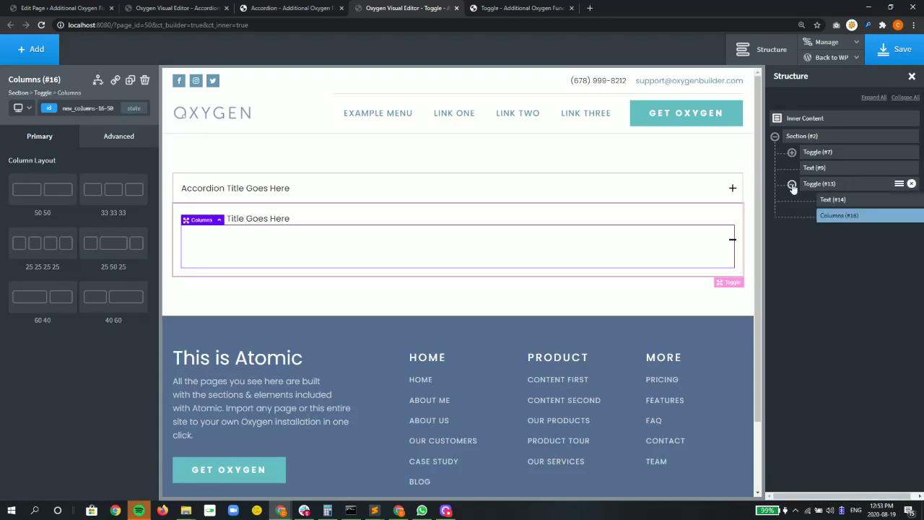
mouse_move(863, 216)
left_mouse_down()
mouse_move(836, 218)
mouse_move(839, 182)
mouse_move(816, 184)
left_mouse_up()
left_click(819, 201)
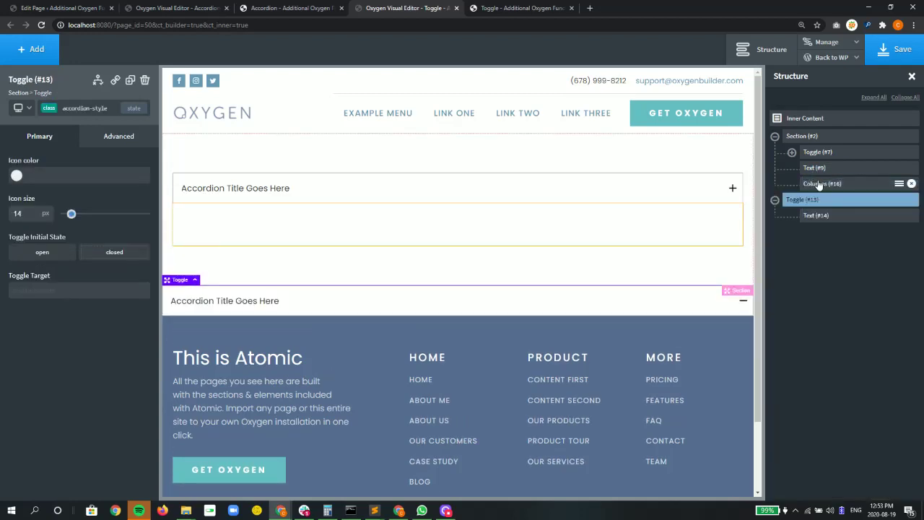
mouse_move(796, 200)
left_mouse_down()
mouse_move(809, 199)
mouse_move(808, 222)
mouse_move(825, 219)
mouse_move(817, 221)
left_mouse_up()
left_click(791, 183)
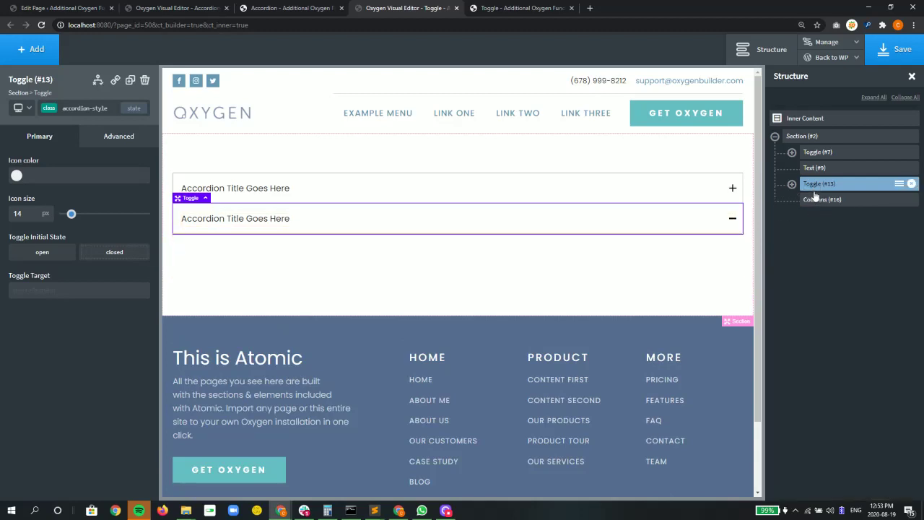
left_click(792, 185)
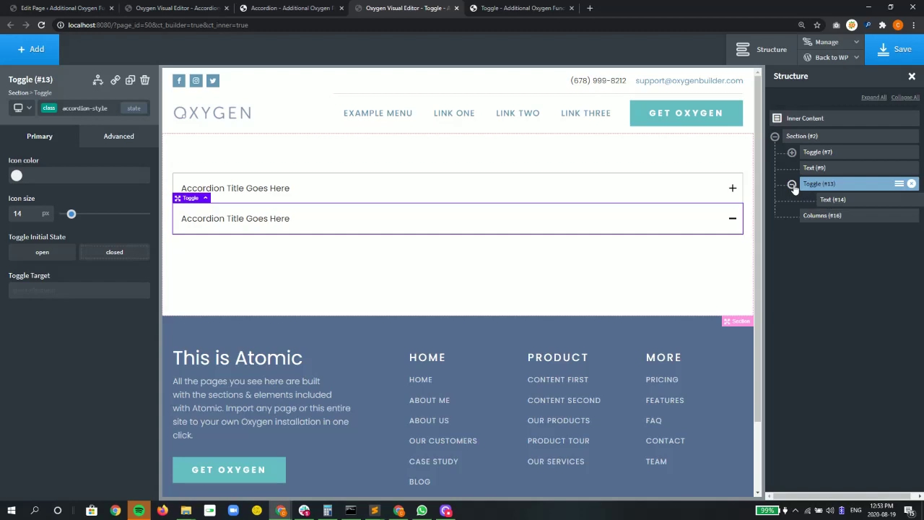
left_click(792, 185)
left_click(818, 200)
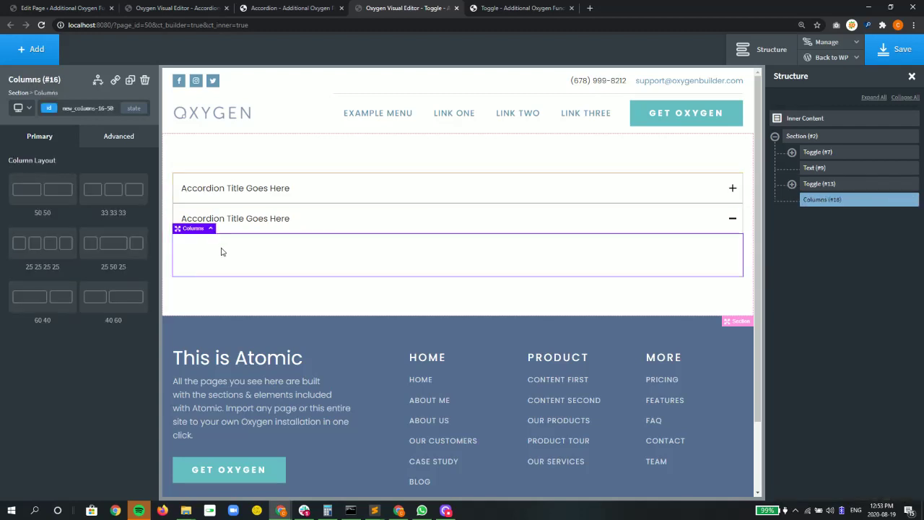
Split Columns (#16) into three equal columns and select the first column div.
left_click(106, 191)
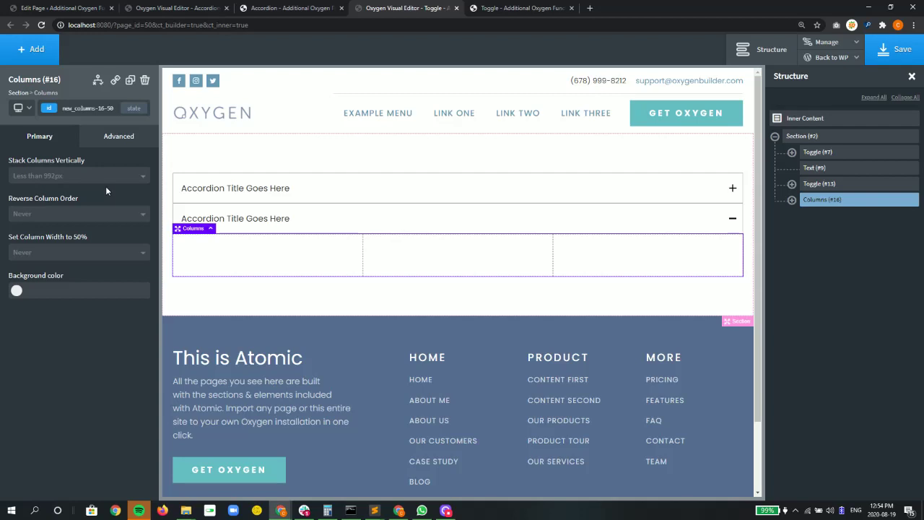
left_click(816, 168)
left_click(823, 200)
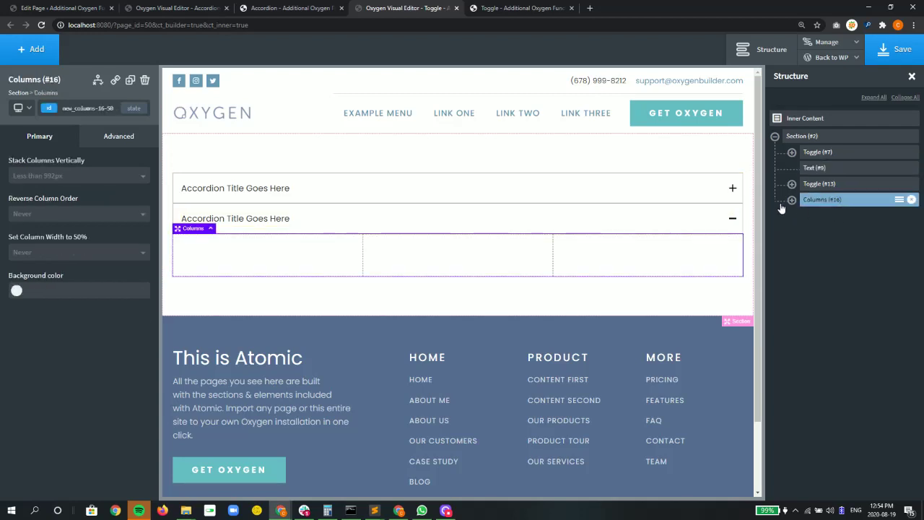
left_click(791, 200)
left_click(838, 215)
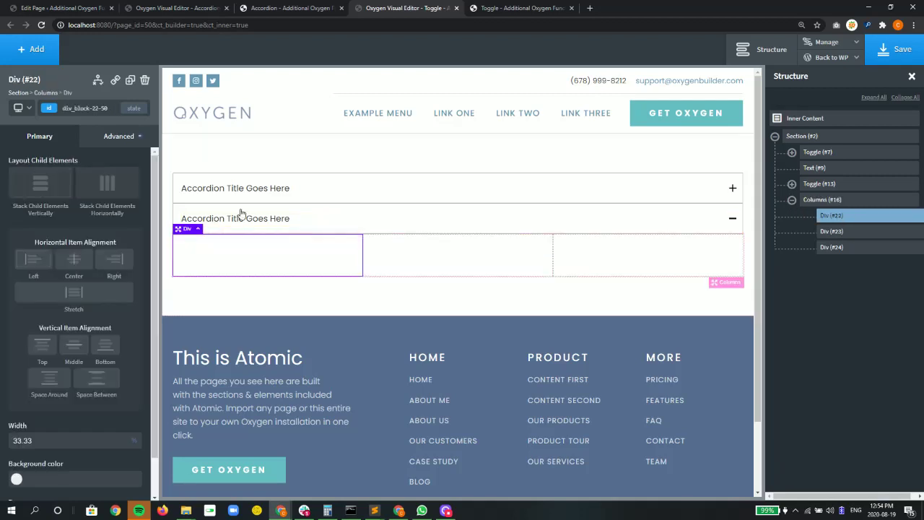
Add a Text block to each of the three column divs (#22–#24).
left_click(36, 49)
left_click(102, 235)
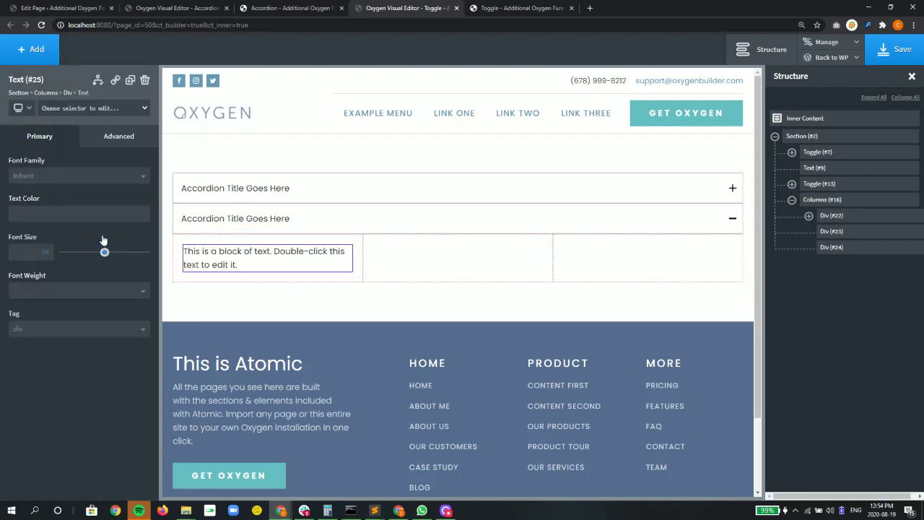
left_click(831, 231)
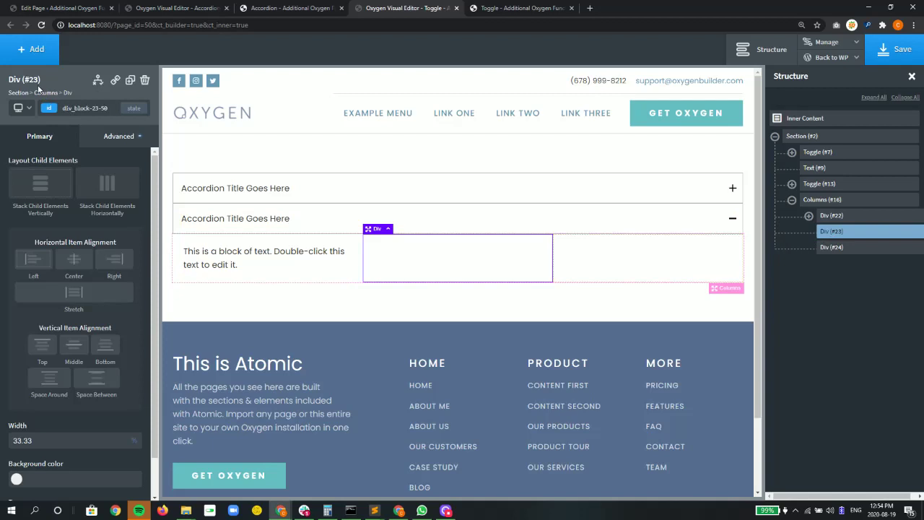
left_click(34, 49)
left_click(107, 231)
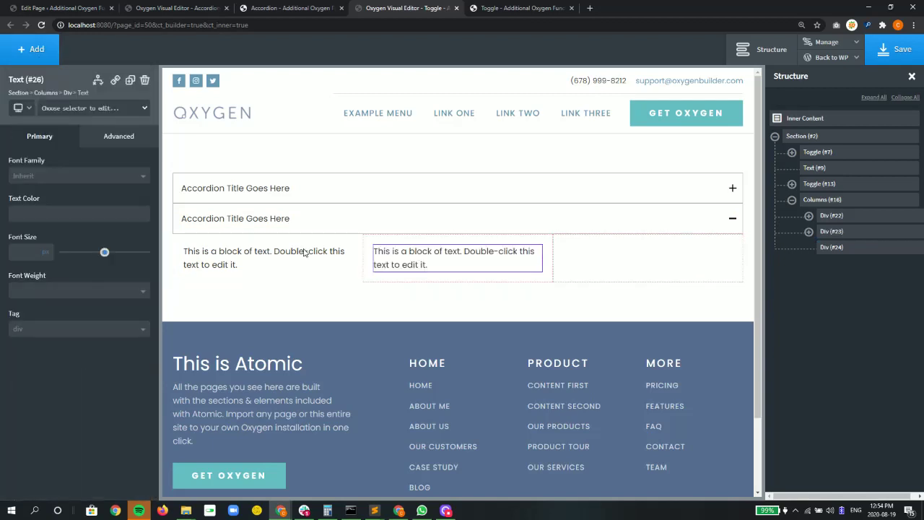
left_click(841, 247)
left_click(34, 49)
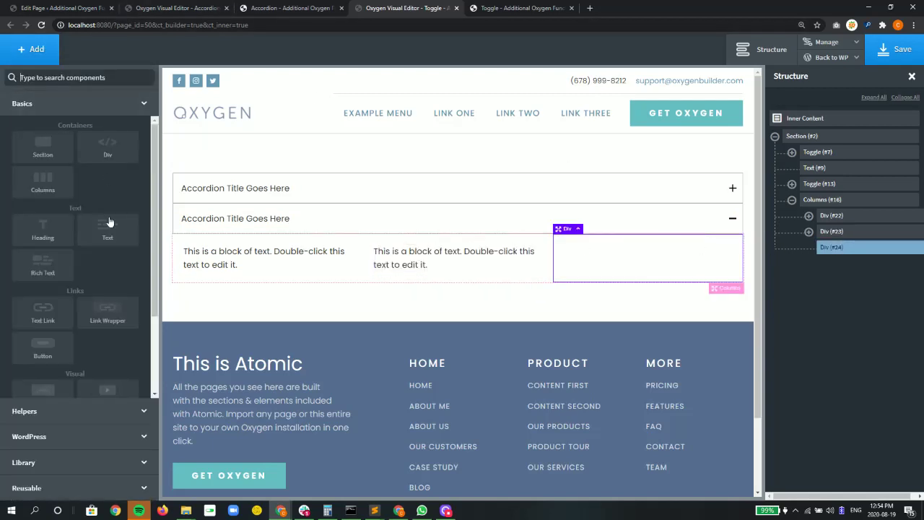
left_click(107, 224)
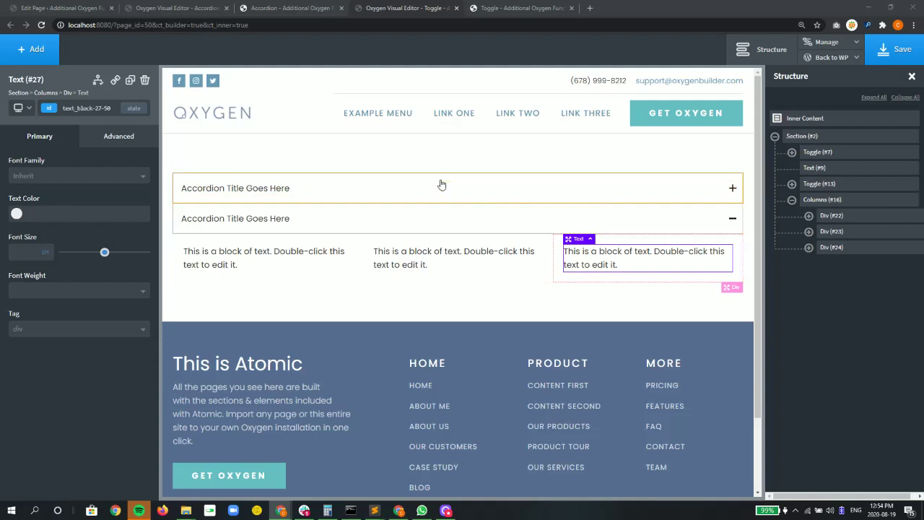
Add the accordion-style-content class to the three-column block, then save the page.
left_click(832, 200)
left_click(96, 109)
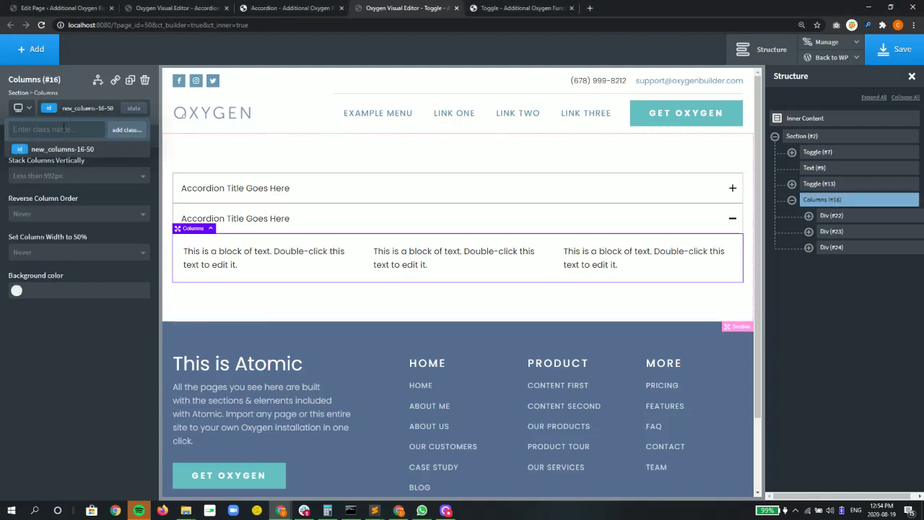
type("accordion-style-content")
left_click(126, 131)
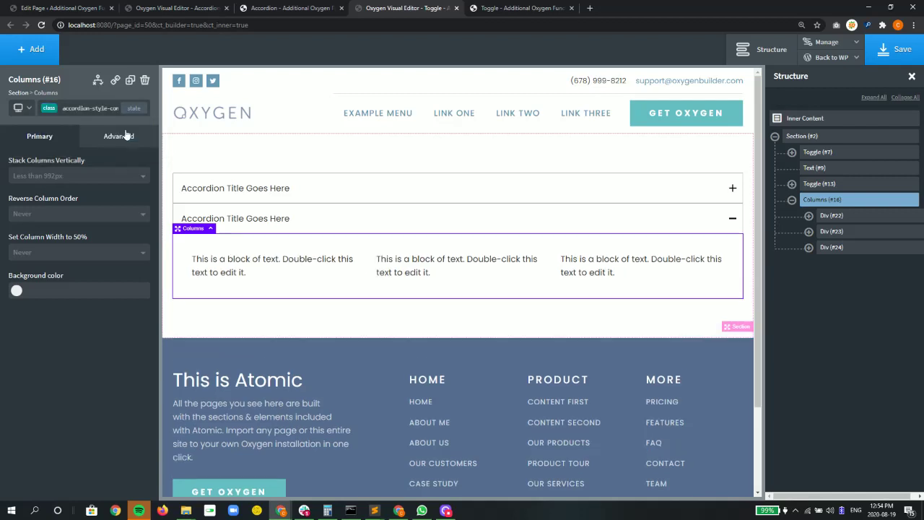
left_click(823, 185)
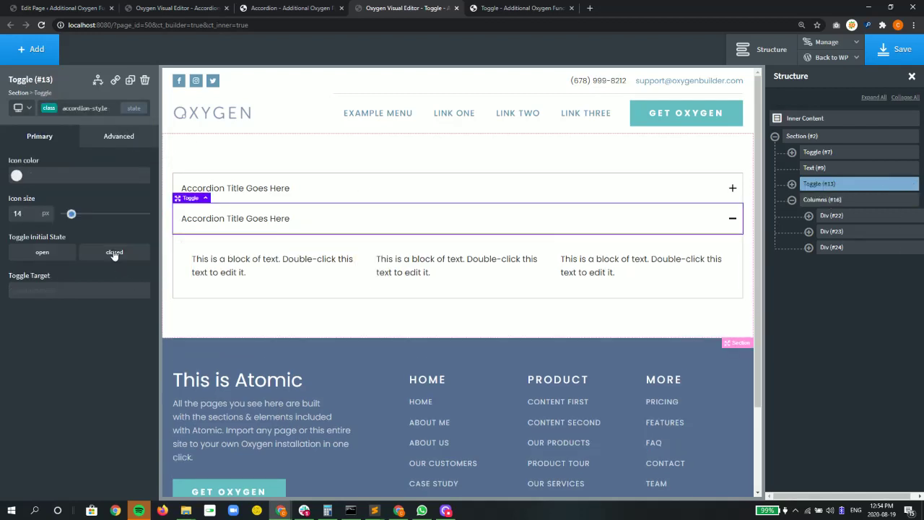
left_click(902, 50)
Reload the live page and toggle the first accordion item open and closed.
left_click(510, 8)
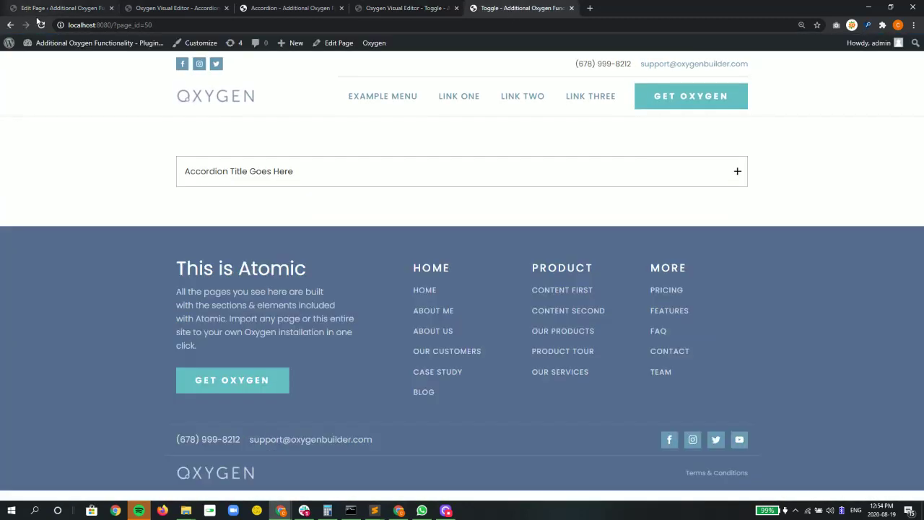
left_click(42, 24)
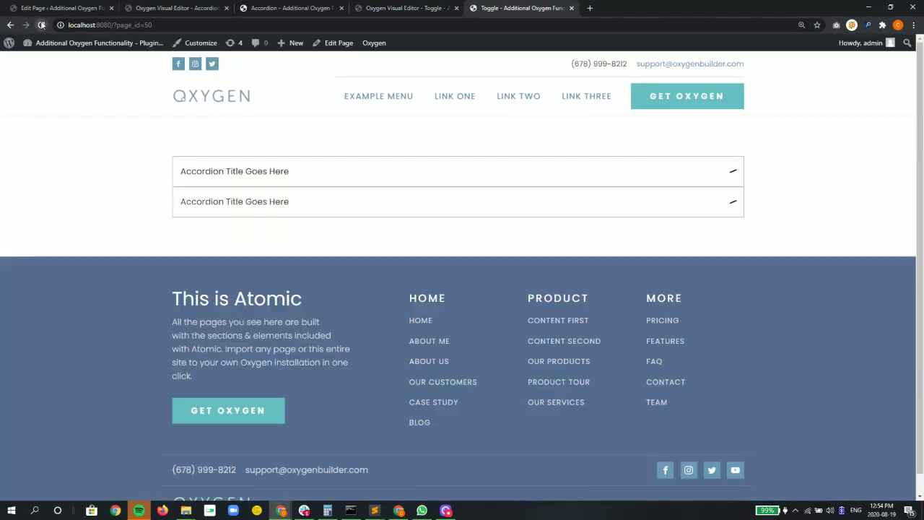
left_click(396, 174)
left_click(396, 175)
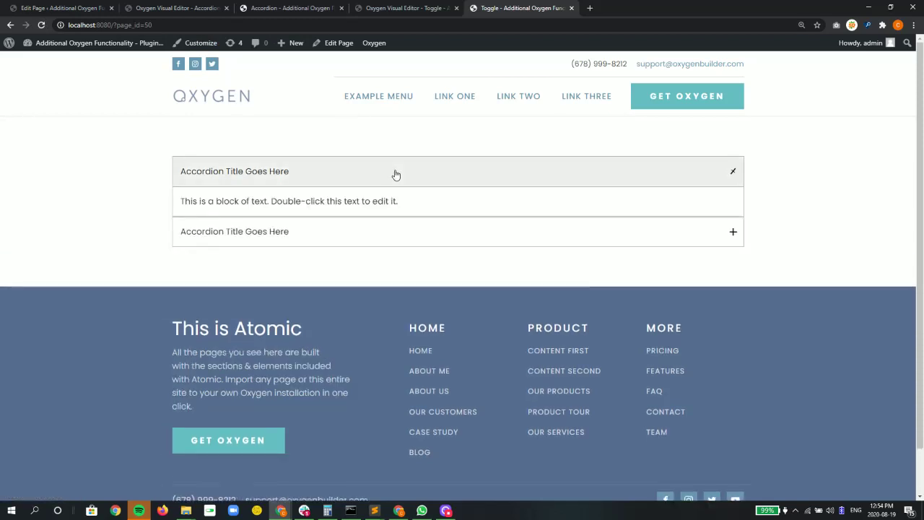
Expand and collapse the second accordion item to check its three columns.
left_click(396, 175)
left_click(374, 202)
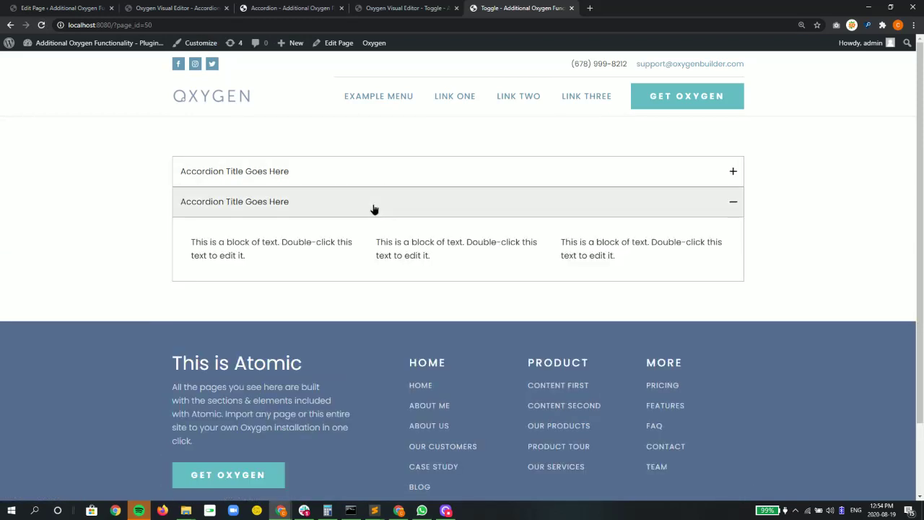
left_click(374, 207)
left_click(373, 209)
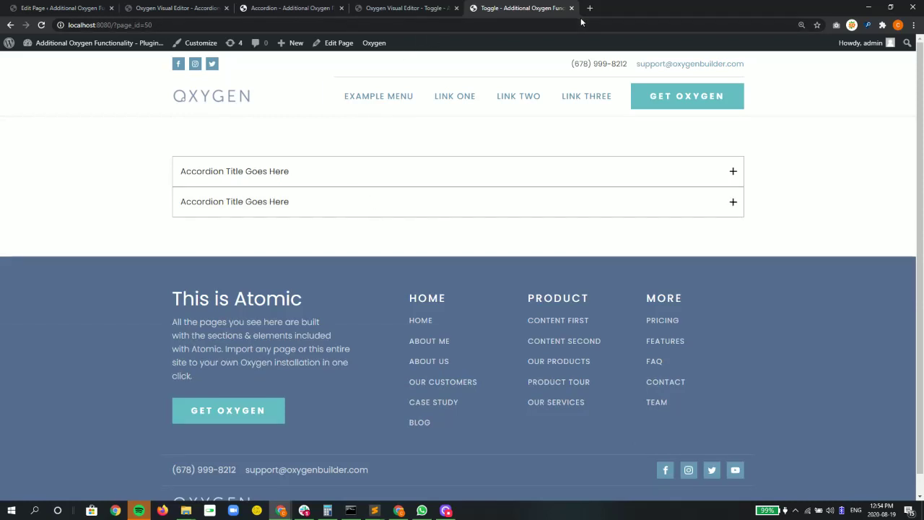
Back in the Oxygen editor, open Manage > Stylesheets and expand the Uncategorized folder.
left_click(404, 8)
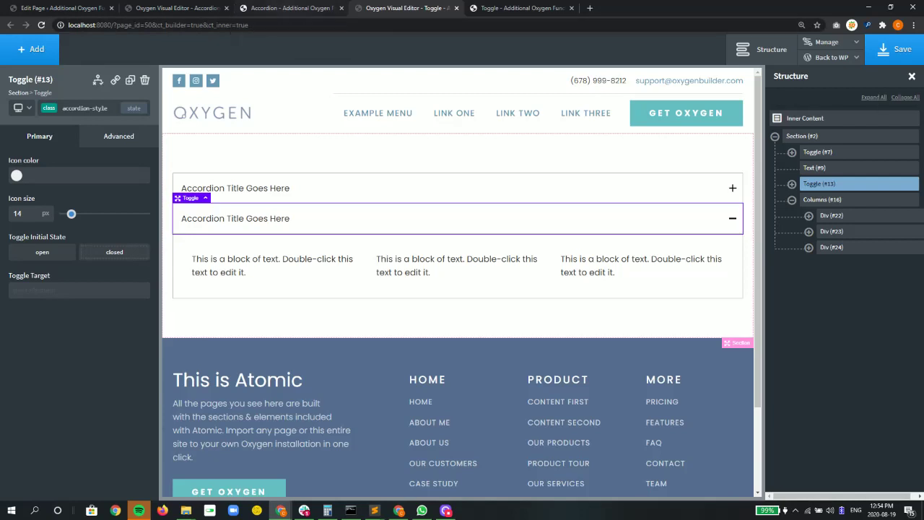
left_click(828, 42)
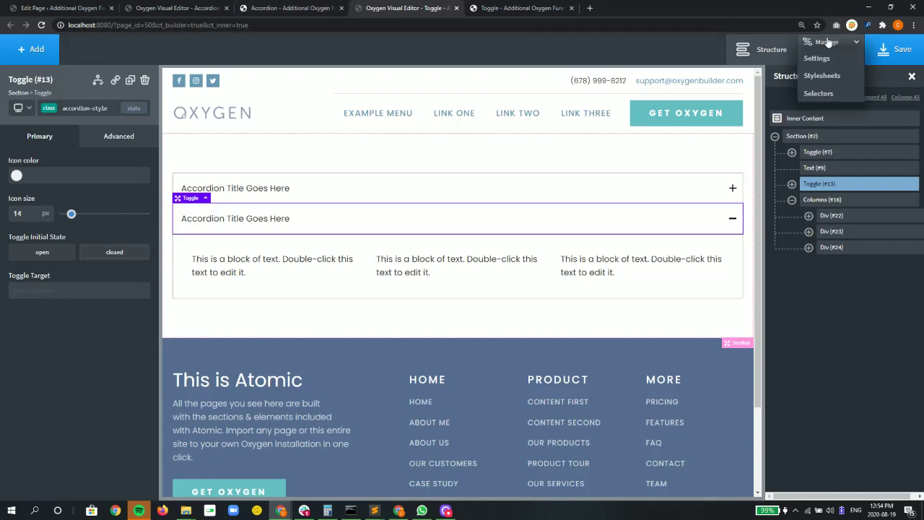
left_click(829, 72)
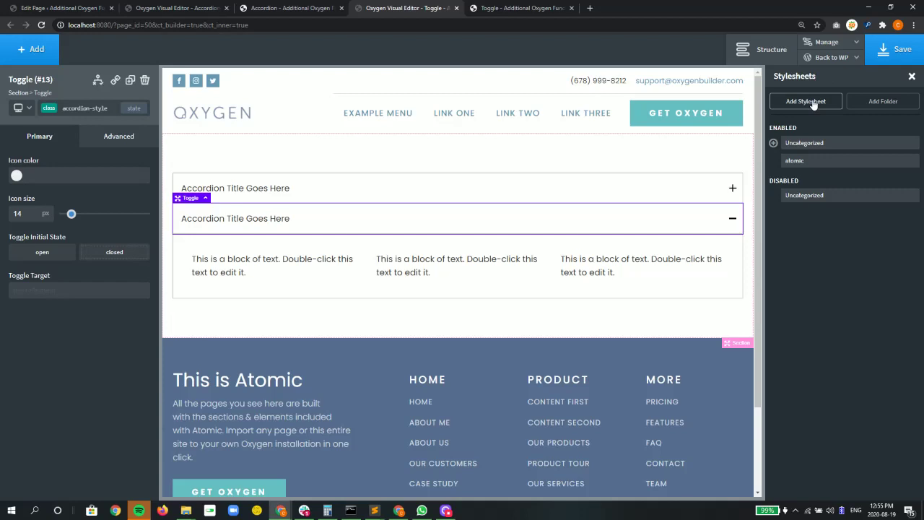
left_click(773, 143)
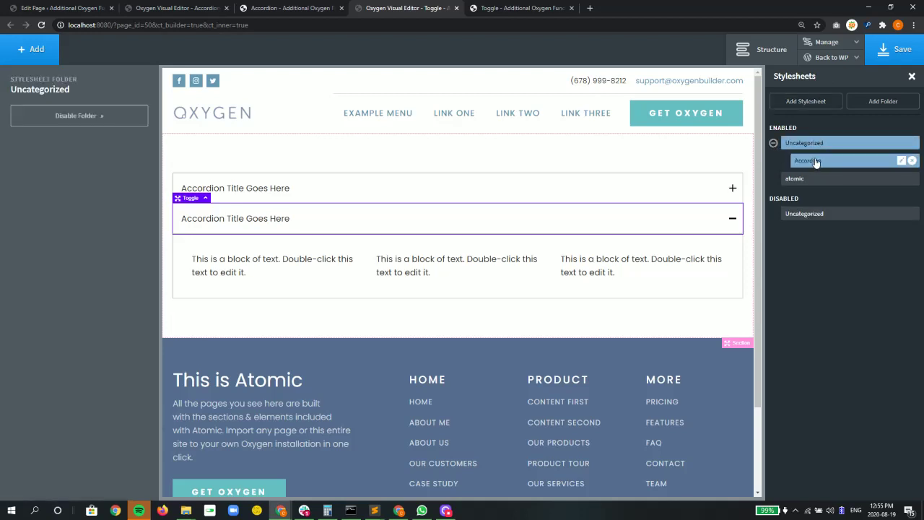
Open the Accordion stylesheet from the Uncategorized folder to view its CSS rules.
left_click(814, 161)
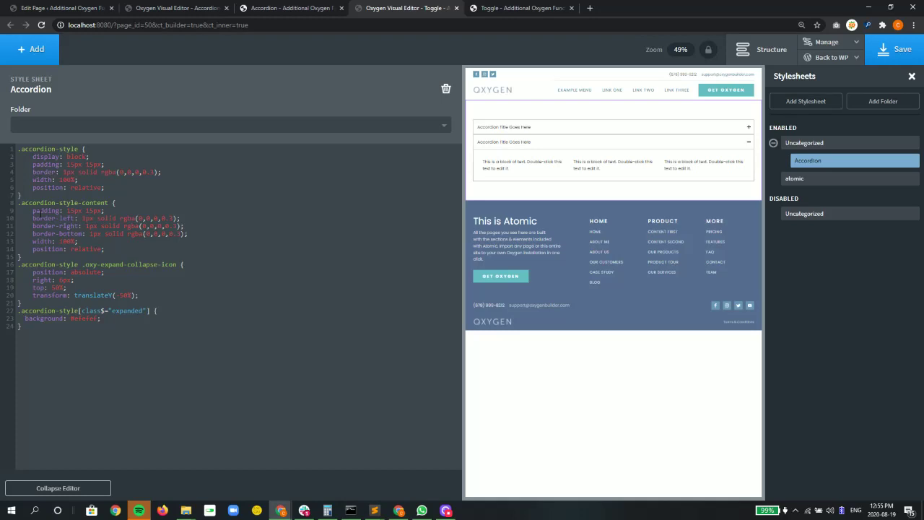
left_click_drag(104, 188, 69, 187)
left_click_drag(84, 265, 175, 266)
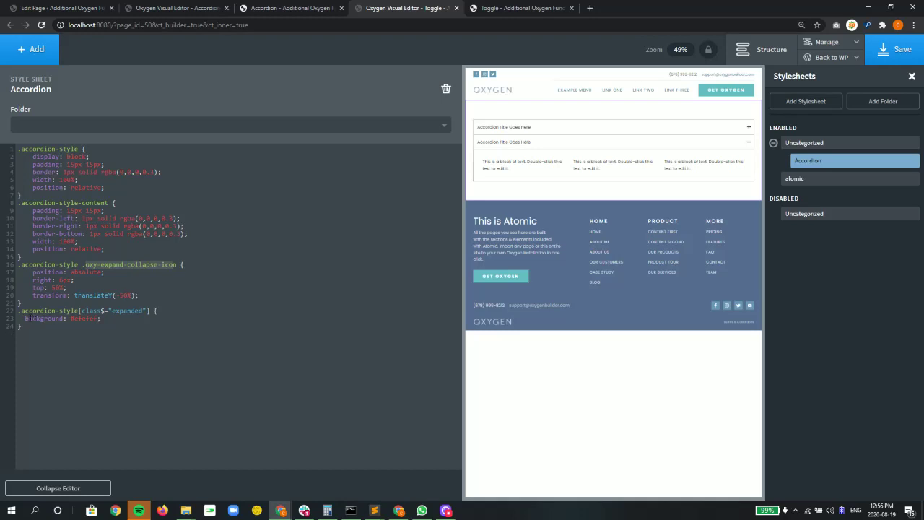
left_click_drag(21, 310, 80, 310)
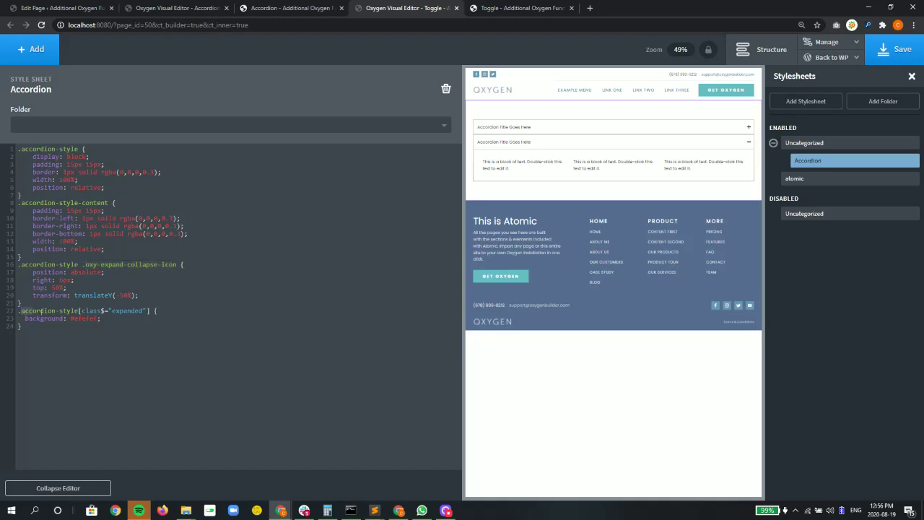
left_click(103, 311)
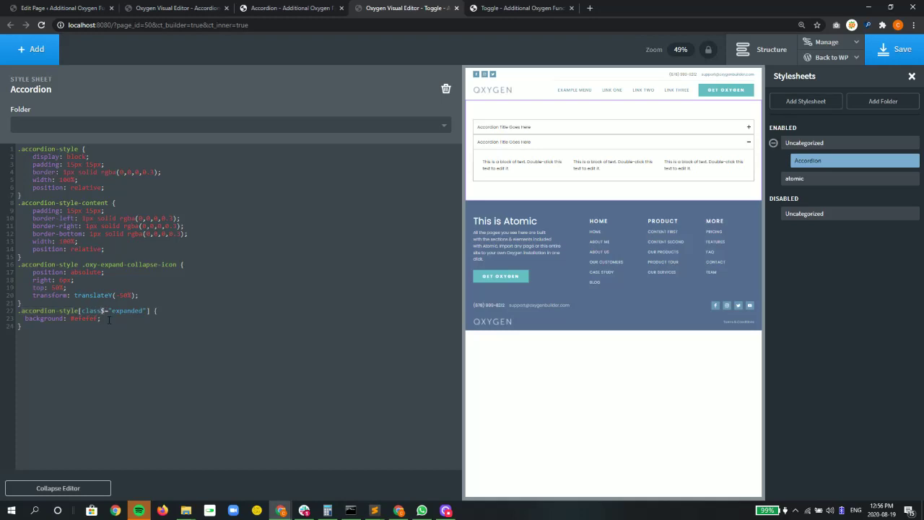